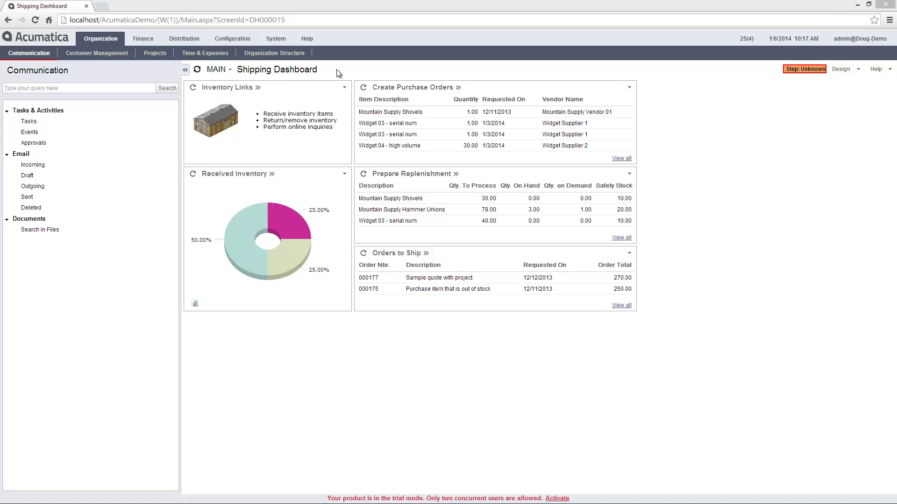
click(415, 88)
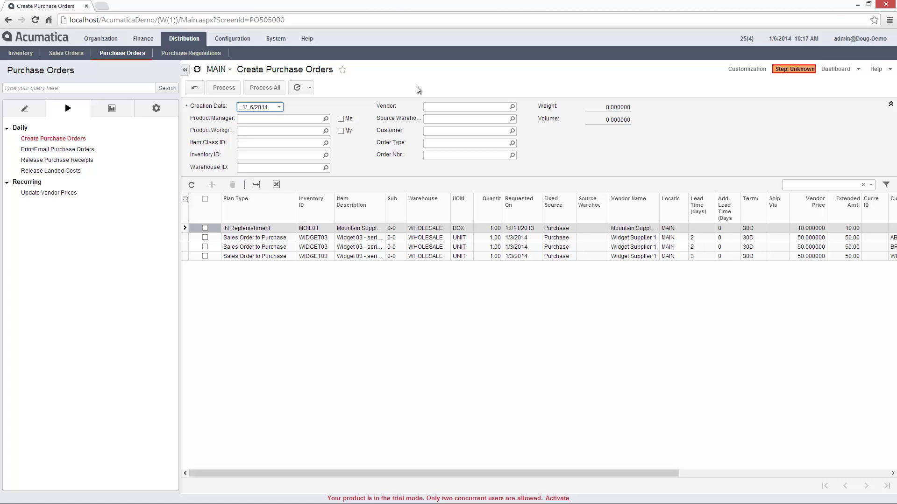
Set the WIDGET03 line quantity to 1 and mark it for purchase to order
click(66, 53)
click(38, 138)
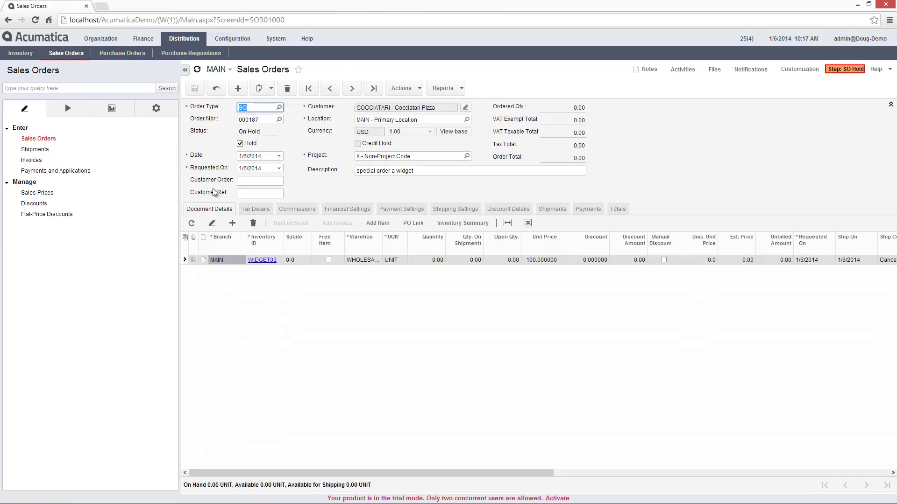
click(439, 260)
text(1)
key(Tab)
key(Tab)
key(Tab)
key(Tab)
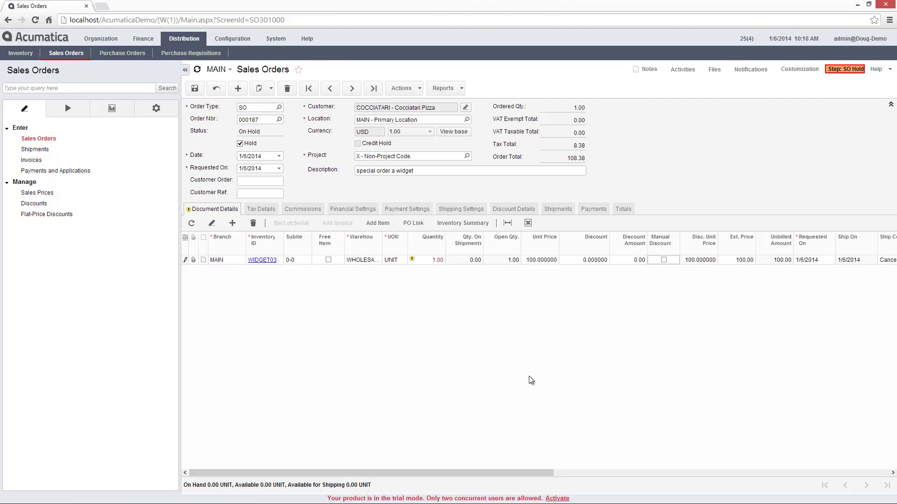
drag(481, 473, 766, 473)
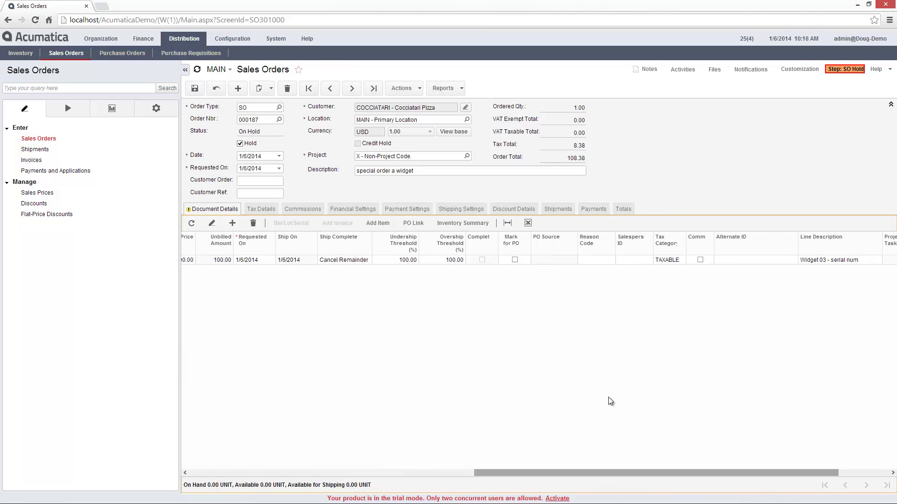
click(514, 260)
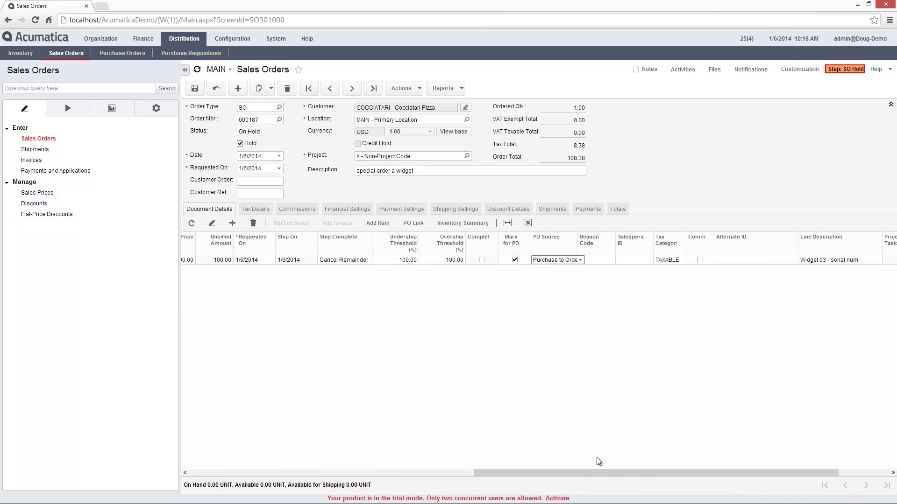
Take the sales order off hold and save it
drag(598, 460, 236, 304)
click(240, 143)
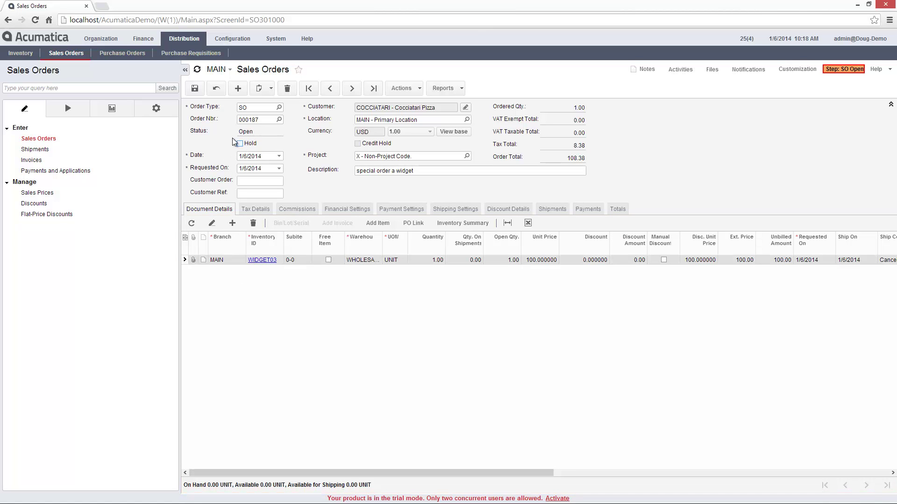
click(195, 89)
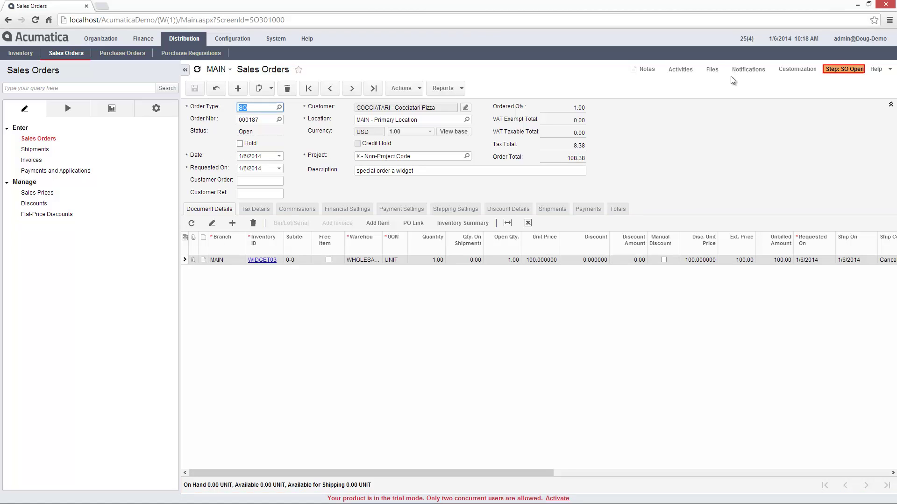
Review the back order created notification for the sales order
click(747, 70)
click(764, 82)
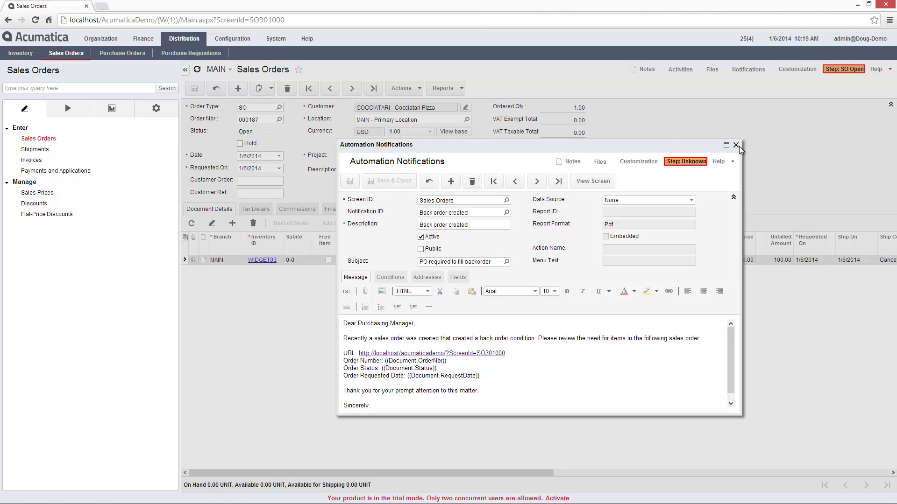
click(735, 146)
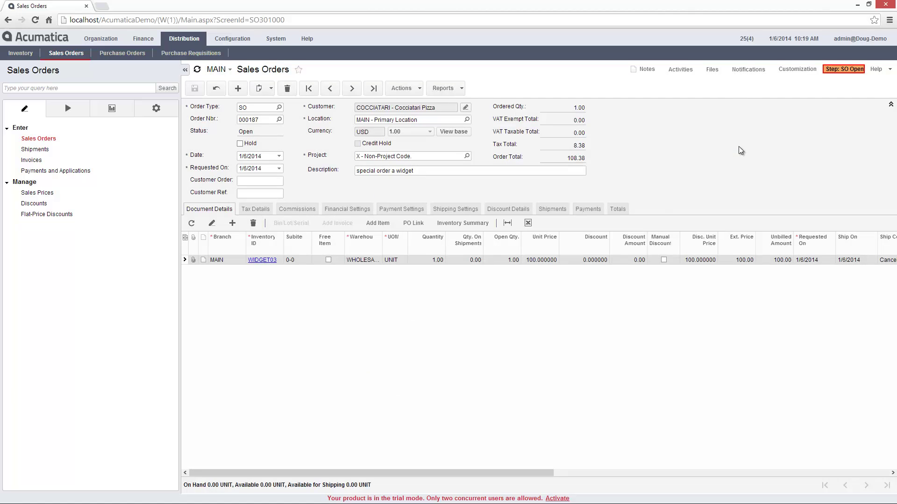
Load stock item WIDGET04 and show its replenishment parameters
click(37, 235)
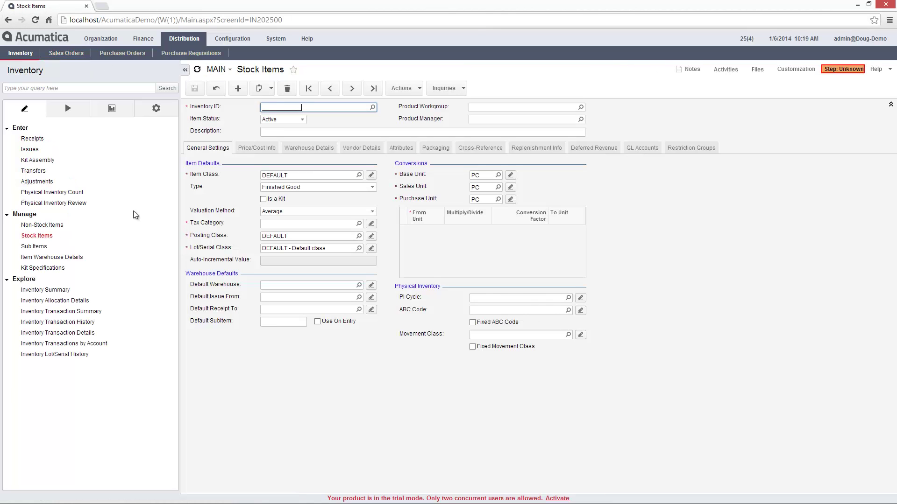
text(WIDGET04)
click(229, 119)
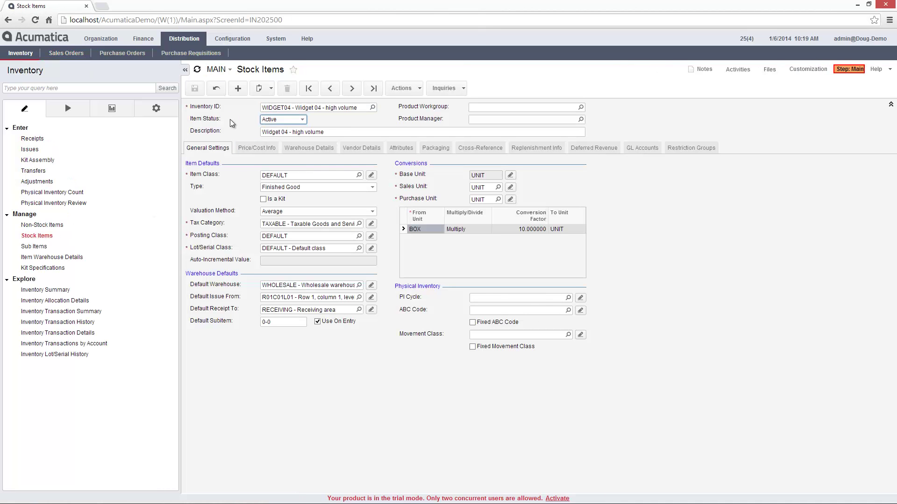
click(531, 147)
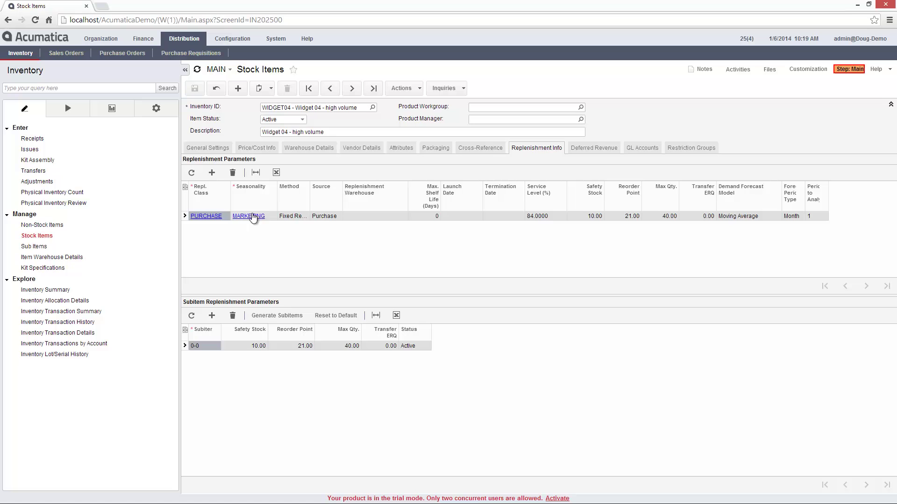
Confirm MARKETING seasonality, Fixed Reorder Qty method and Purchase source for WIDGET04
click(277, 216)
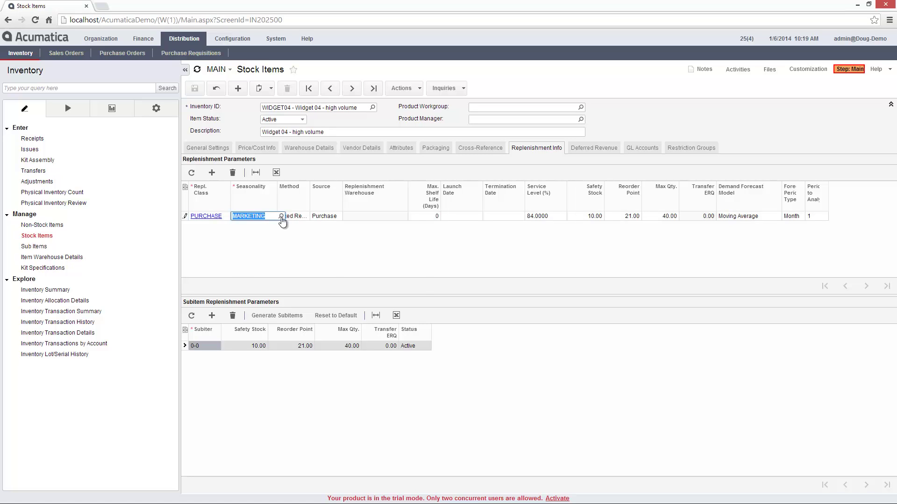
click(281, 217)
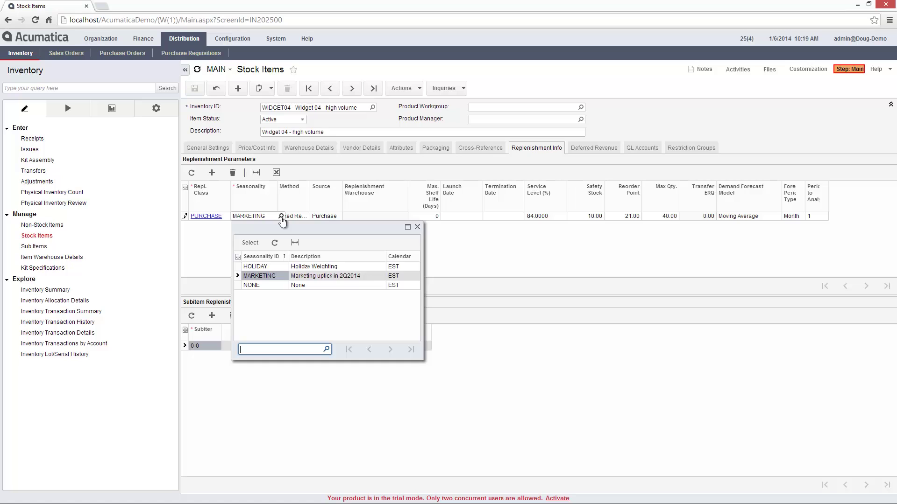
click(283, 218)
click(293, 216)
click(312, 216)
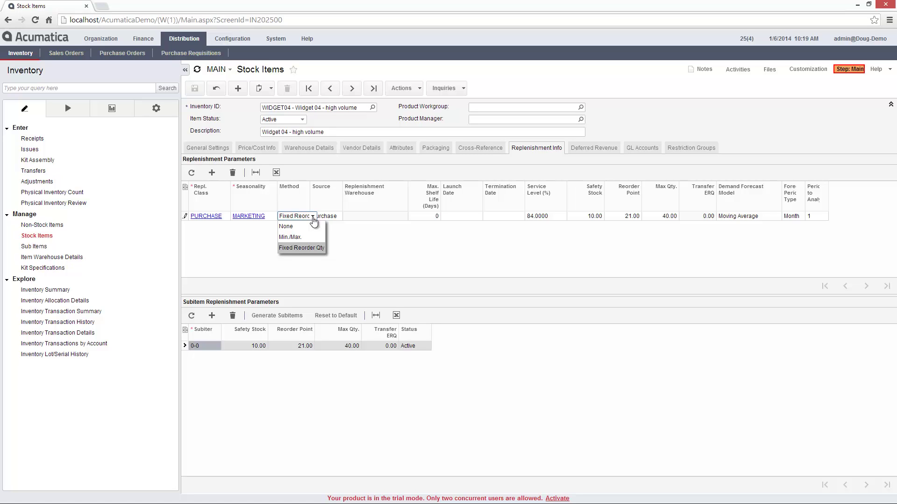
click(321, 217)
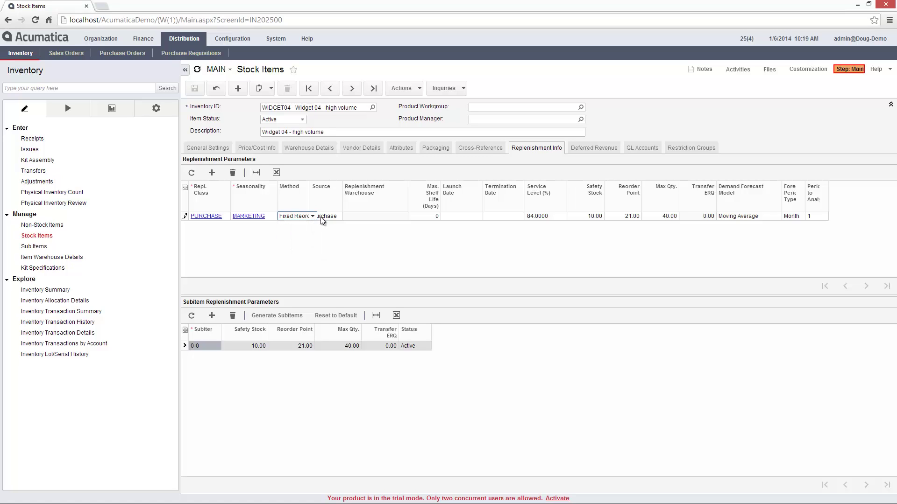
click(346, 216)
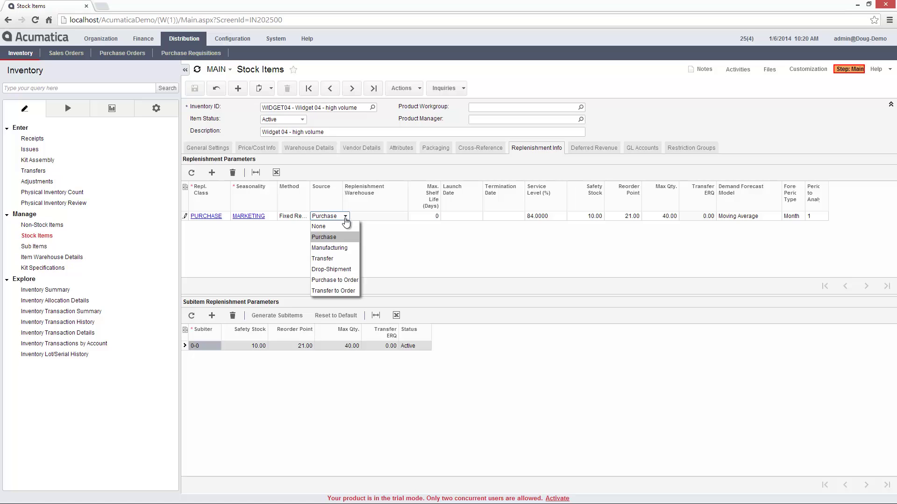
click(346, 216)
click(308, 217)
click(312, 217)
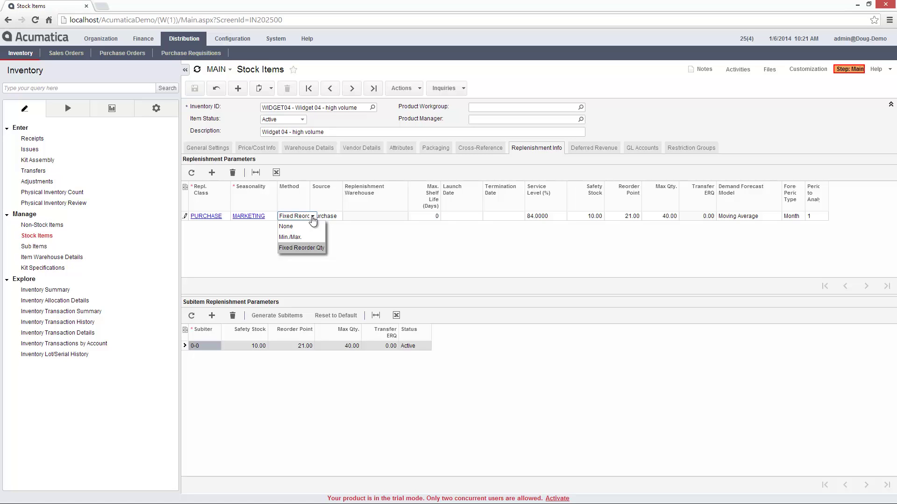
click(312, 221)
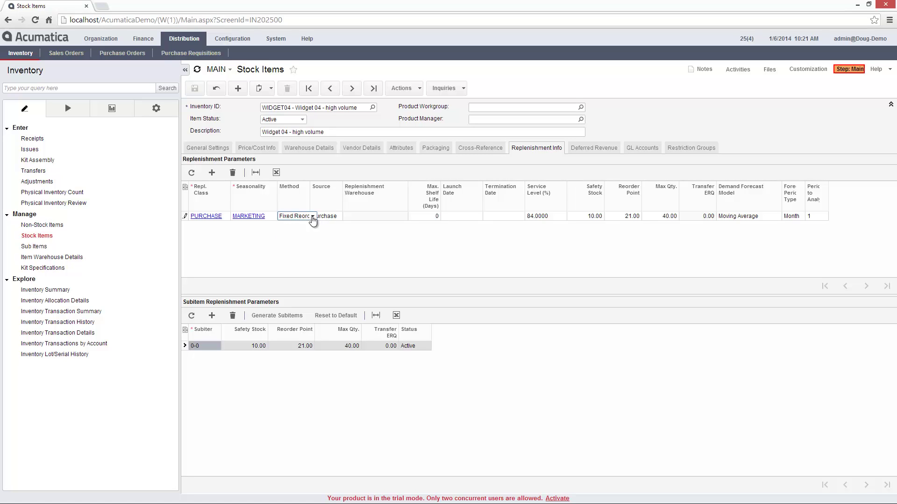
Review WIDGET04's vendor details
click(357, 150)
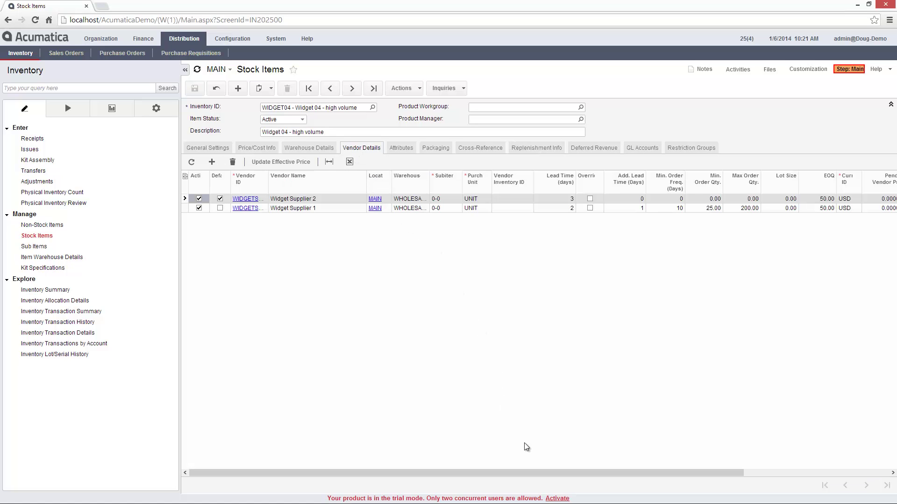
drag(567, 476, 514, 474)
click(527, 148)
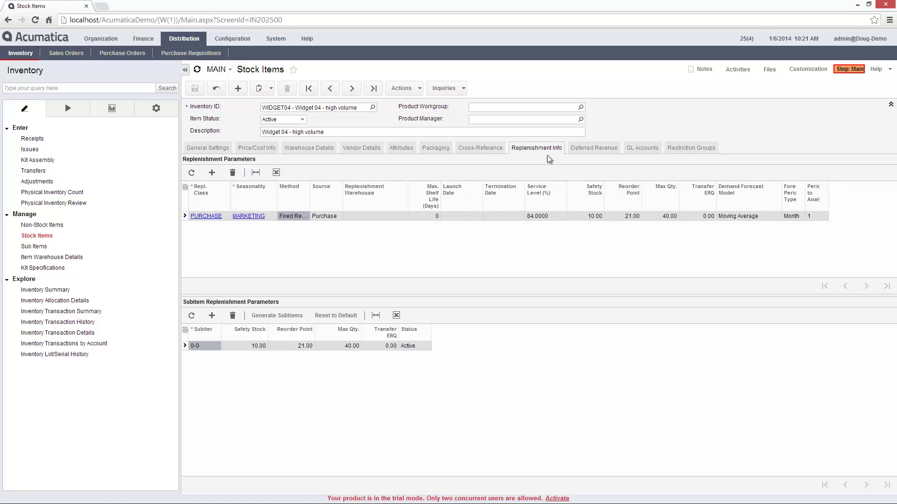
Keep the Moving Average forecast model with Month periods, then go to Calculate Replenishment Parameters
click(741, 219)
click(780, 218)
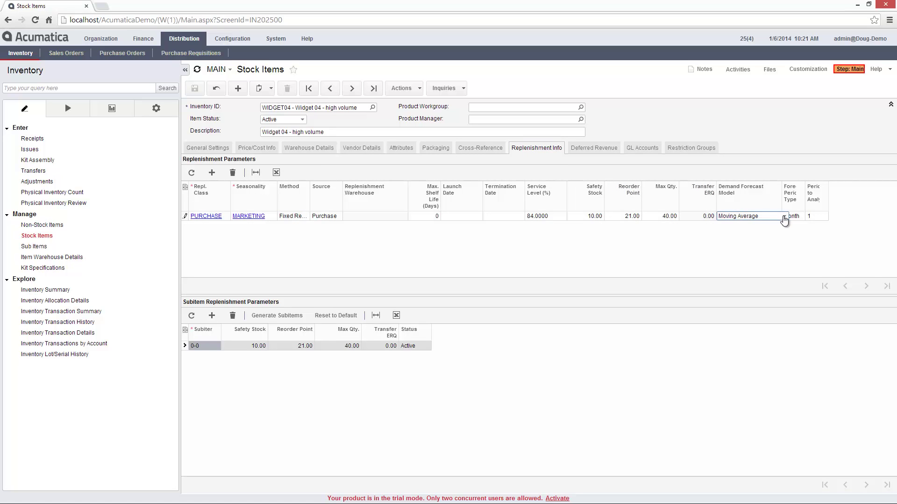
click(784, 217)
click(791, 219)
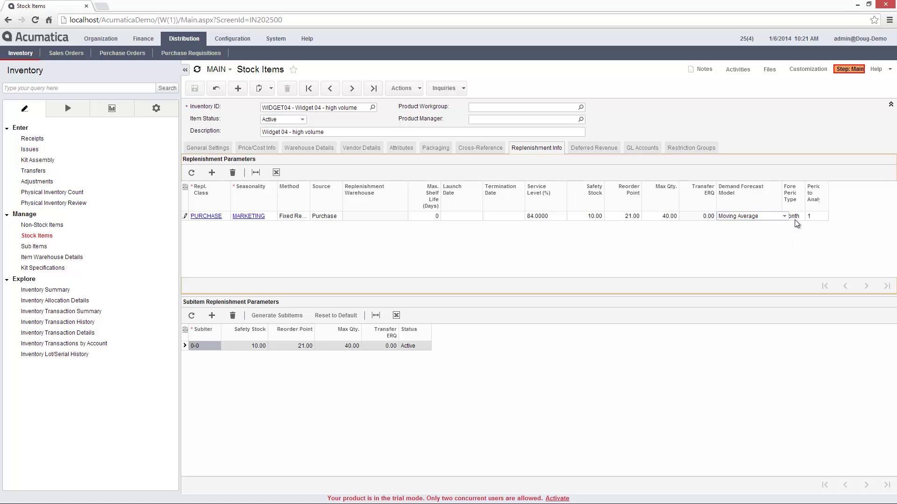
click(807, 217)
click(809, 218)
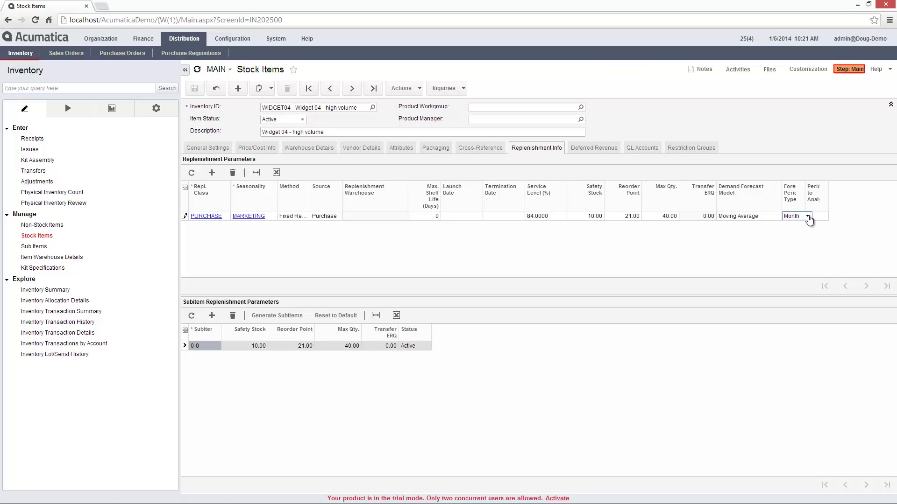
click(824, 216)
click(68, 109)
click(43, 237)
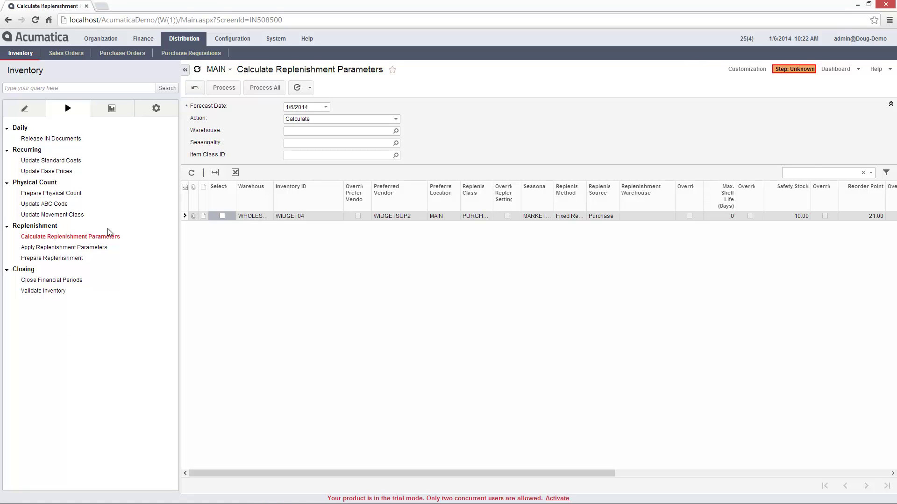
Calculate WIDGET04's replenishment parameters and review its 94.84 reorder point for WHOLESALE
click(222, 216)
click(268, 91)
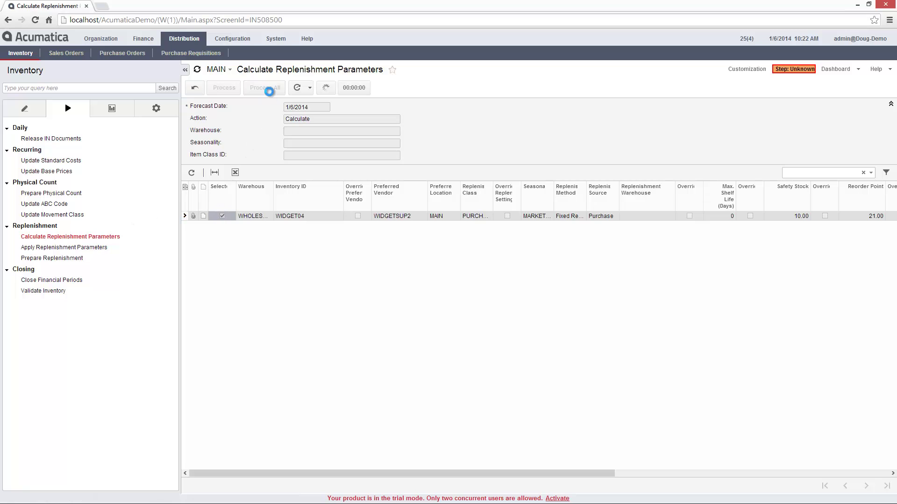
click(103, 248)
text(wholesale)
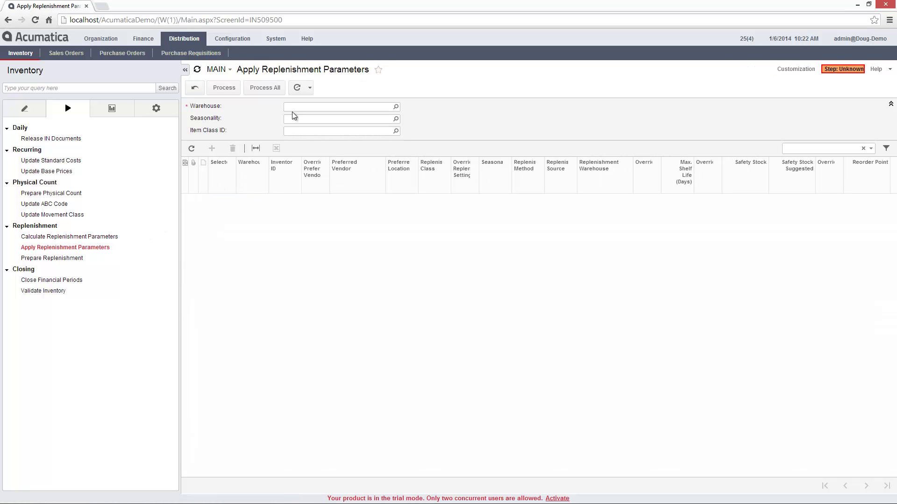
key(Tab)
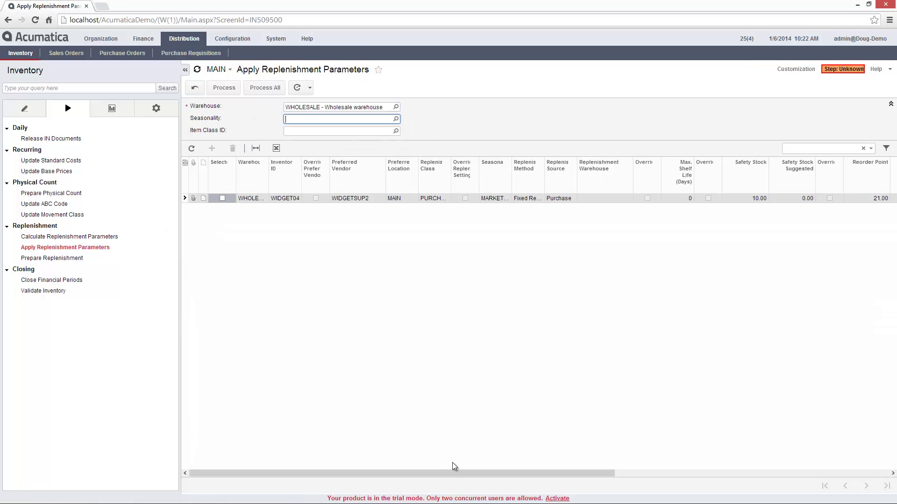
drag(453, 473, 730, 446)
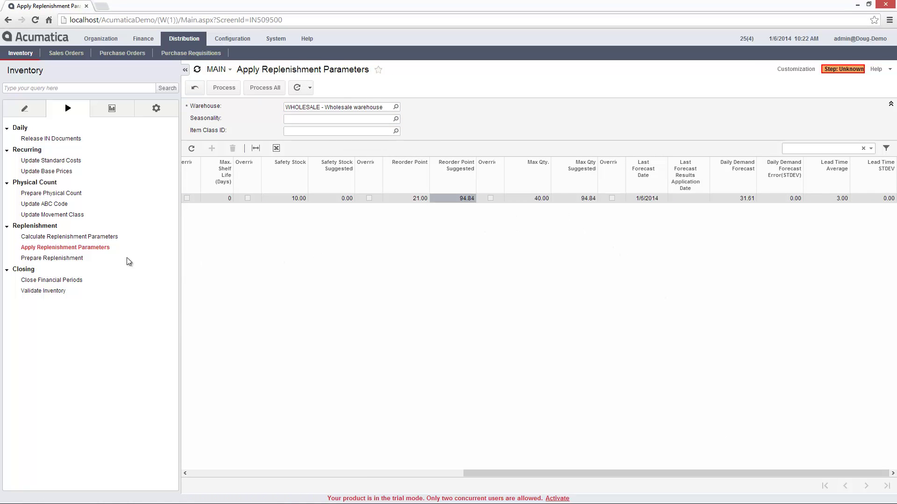
click(70, 258)
In WHOLESALE with the Me filter cleared, process WIDGET04 with quantity 1.00
text(wholesale)
key(Tab)
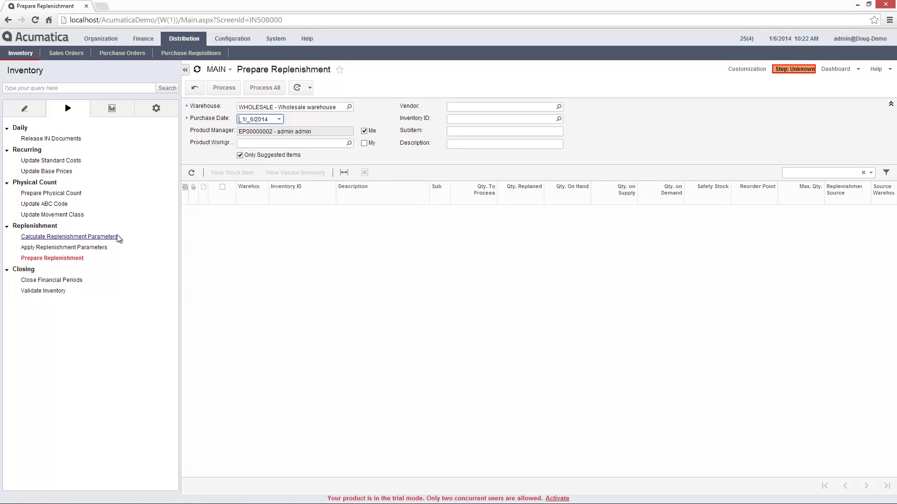
key(Tab)
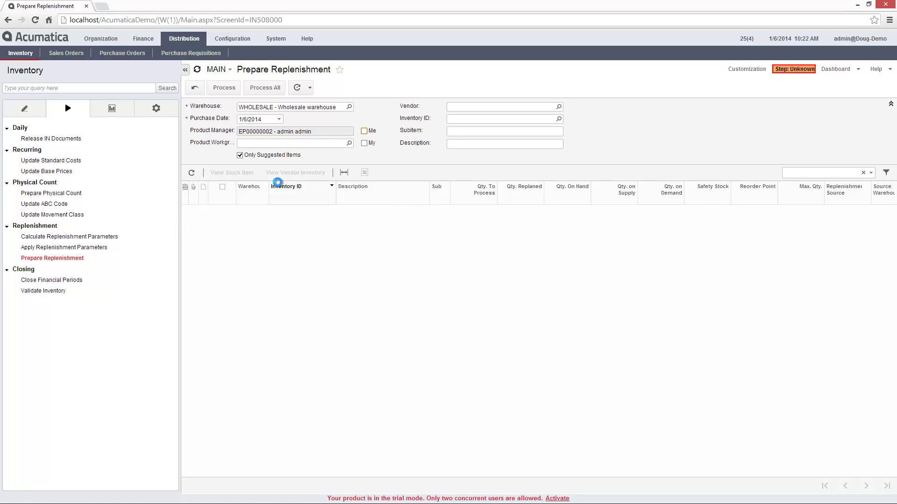
key(space)
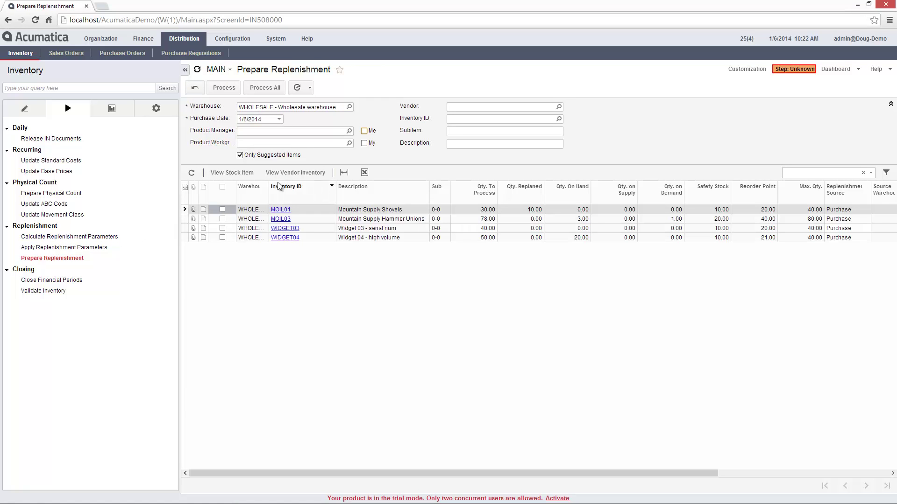
click(222, 238)
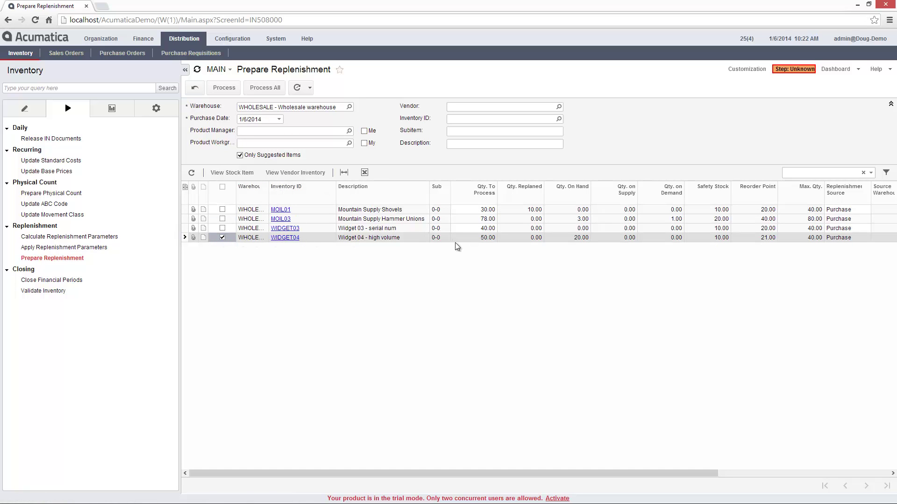
click(479, 238)
text(1)
key(Tab)
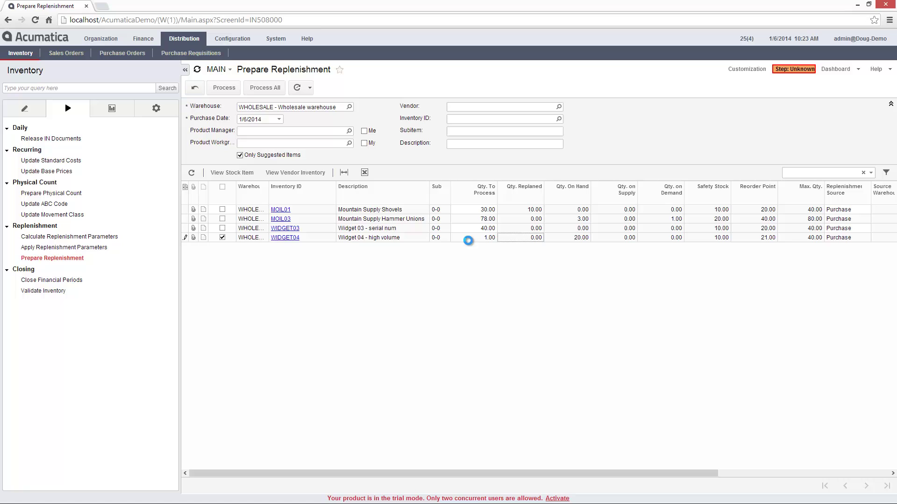
click(215, 88)
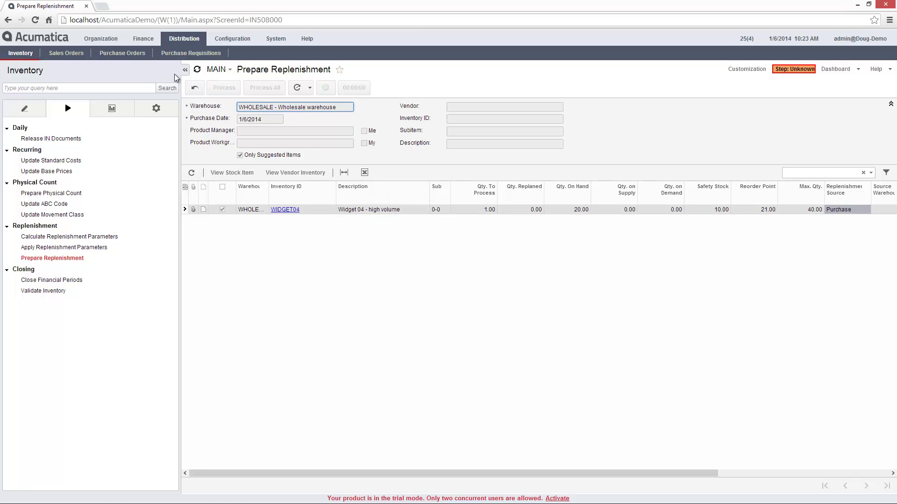
click(122, 53)
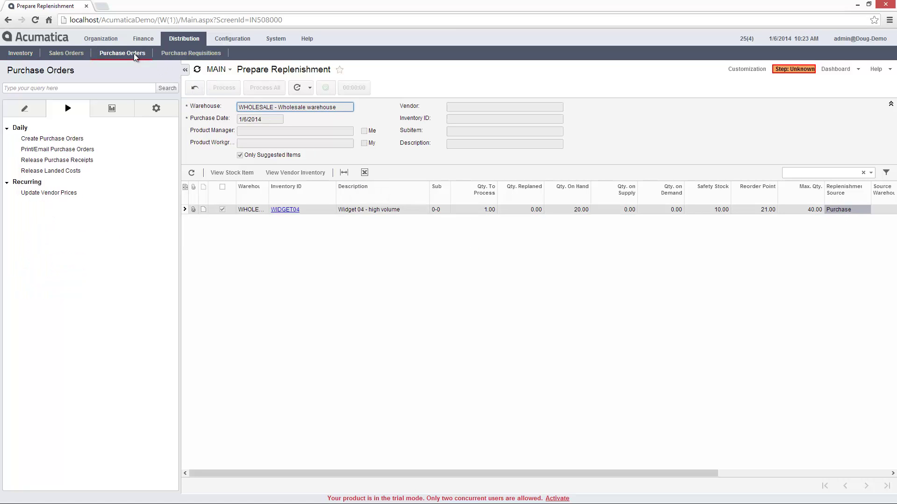
Mark both WIDGET03 Sales Order to Purchase rows (1/3/2014, 1/6/2014) and process them
click(59, 140)
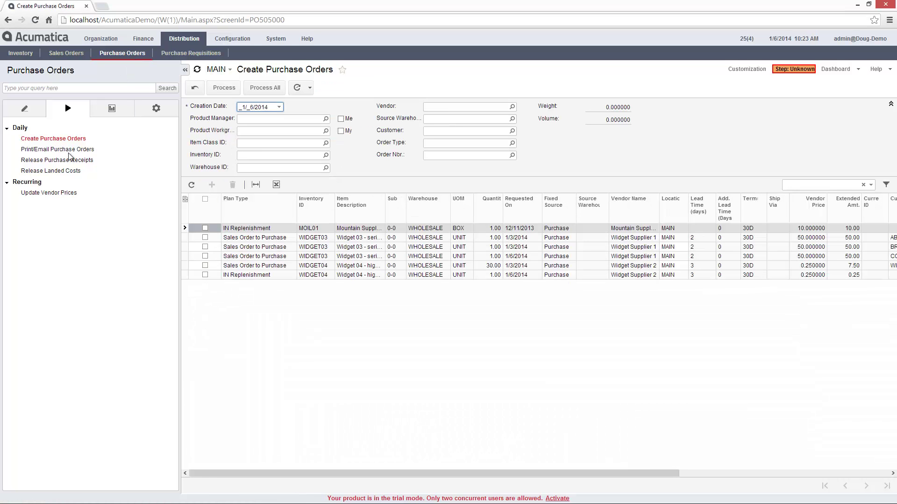
click(258, 277)
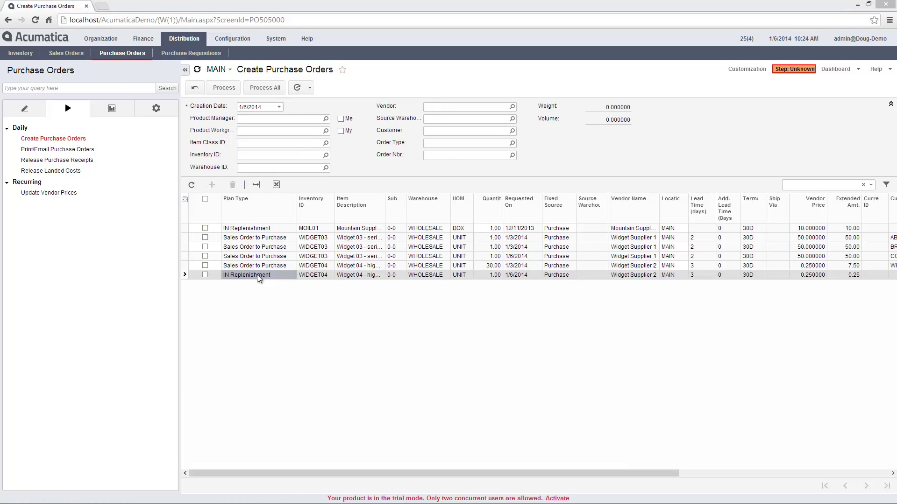
click(205, 256)
click(206, 248)
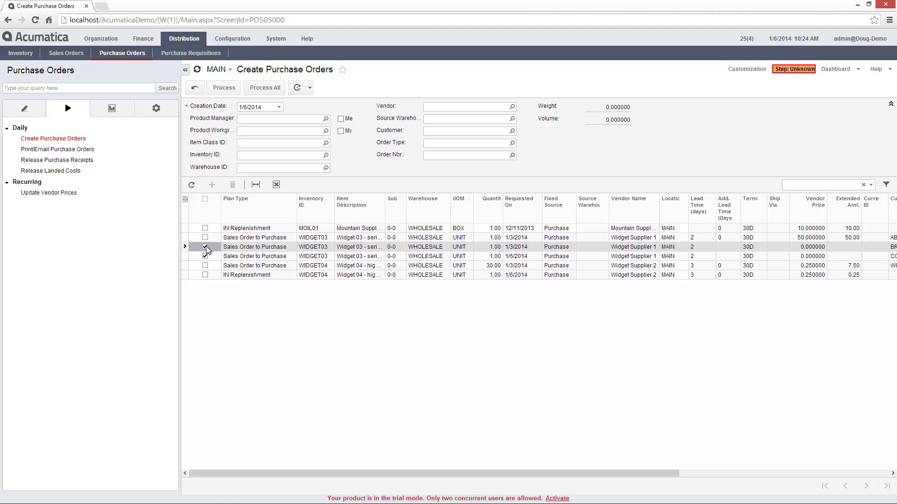
click(224, 88)
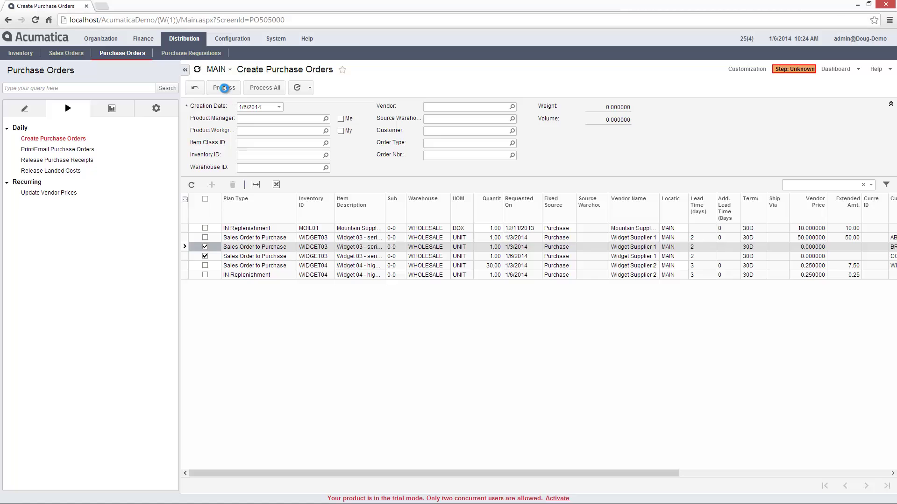